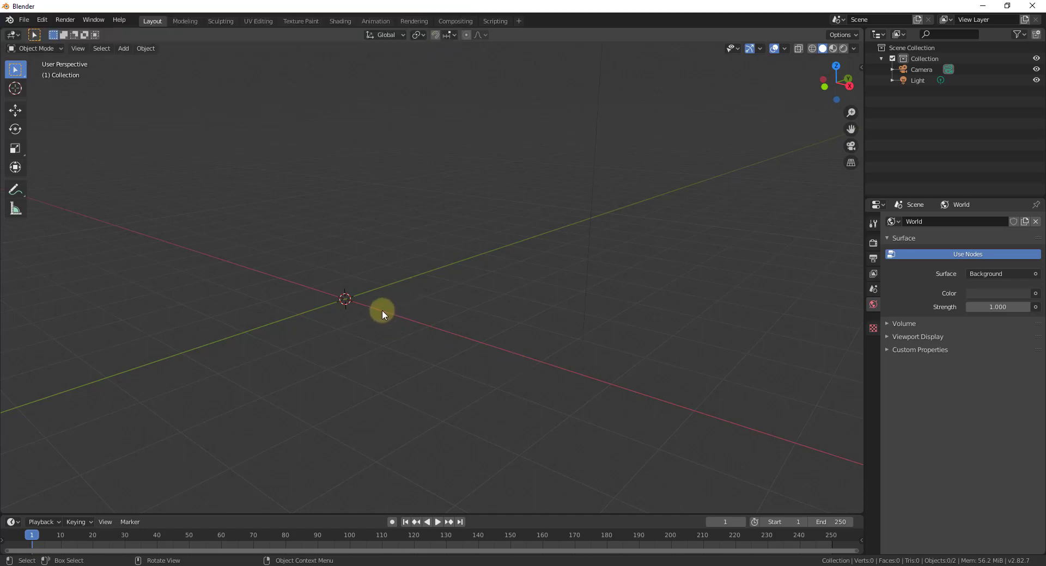
- Add a new cube mesh to the scene
{"action": "key", "text": "shift+a"}
{"action": "mouse_move", "coordinate": [361, 311]}
{"action": "left_click", "coordinate": [436, 320]}
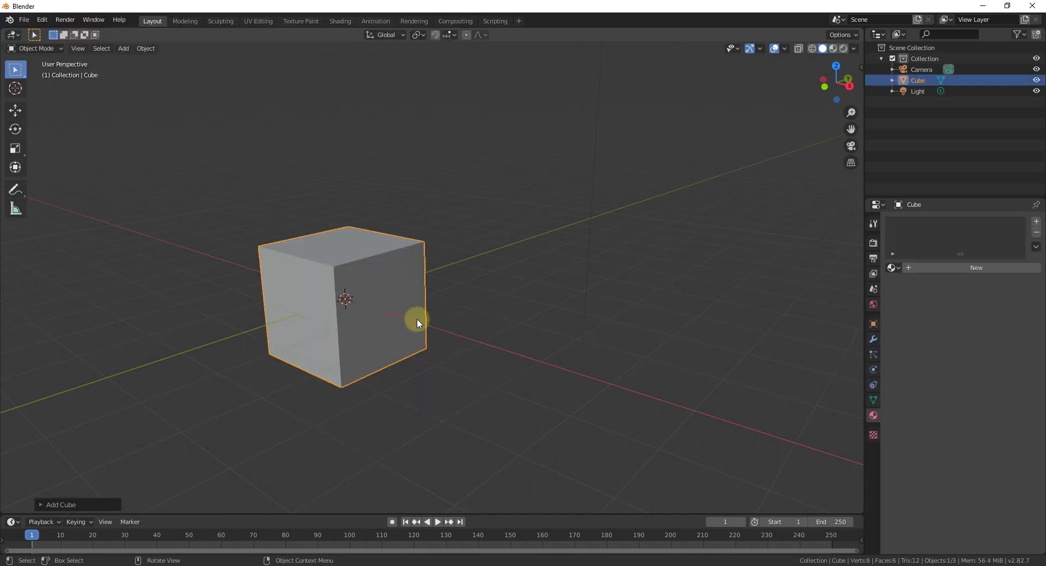
{"action": "scroll", "coordinate": [379, 305], "scroll_direction": "down", "scroll_amount": 3}
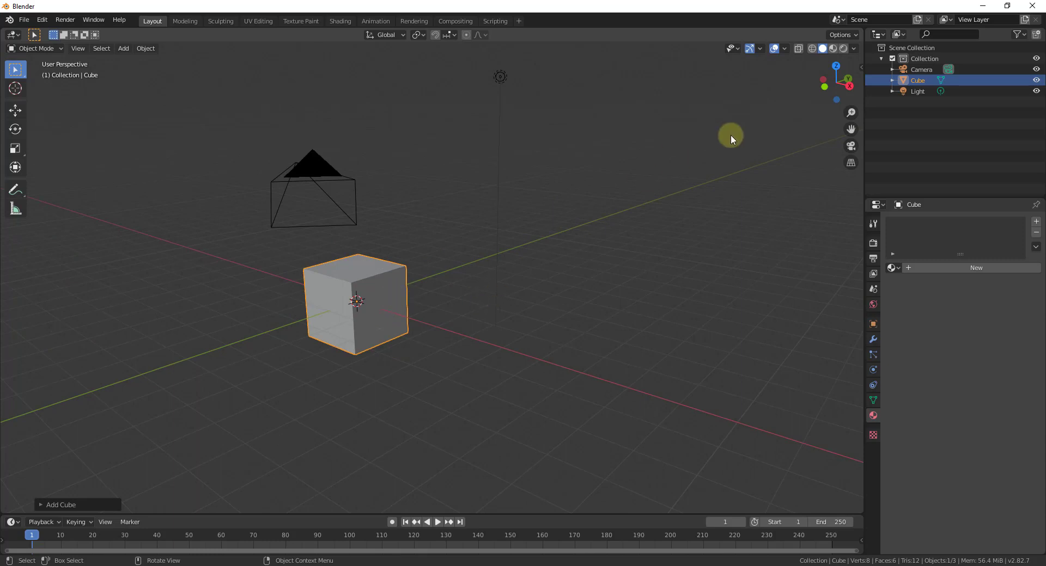
- Duplicate the cube, then duplicate both cubes so four cubes sit spread apart
{"action": "double_click", "coordinate": [389, 297]}
{"action": "key", "text": "shift+d"}
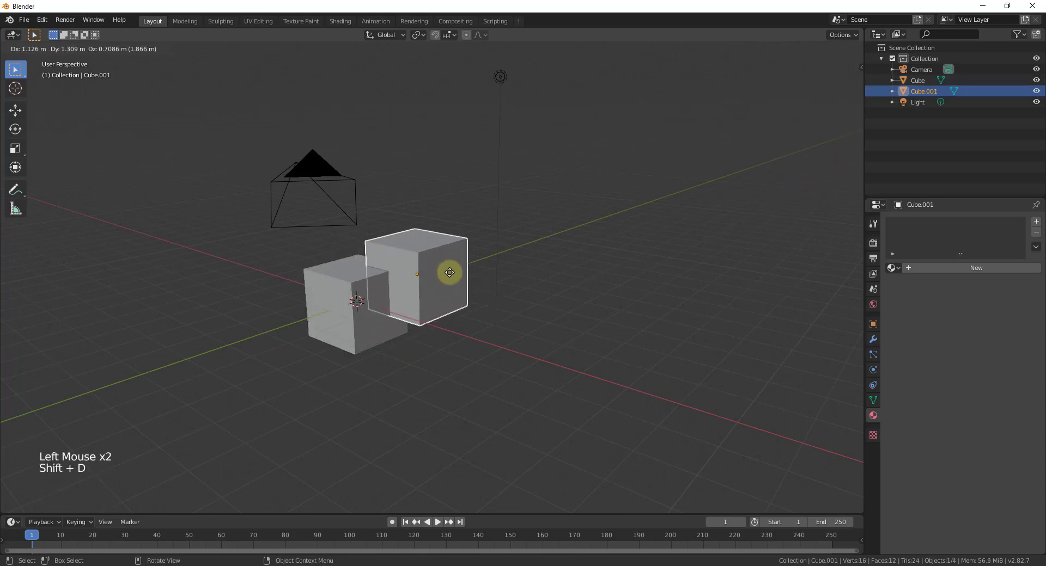
{"action": "left_click", "coordinate": [531, 335]}
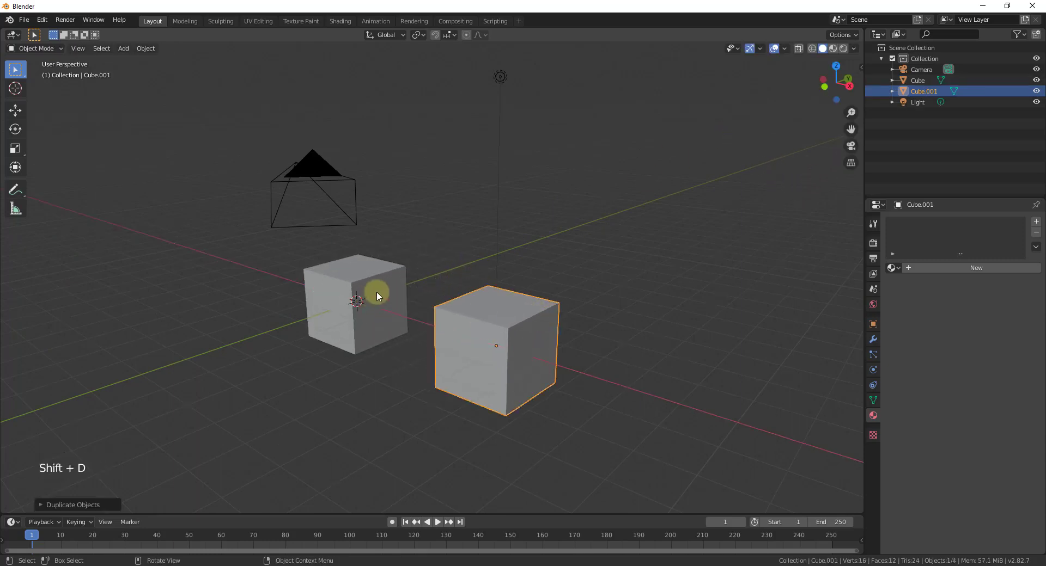
{"action": "left_click", "coordinate": [381, 294], "text": "shift"}
{"action": "key", "text": "shift+d"}
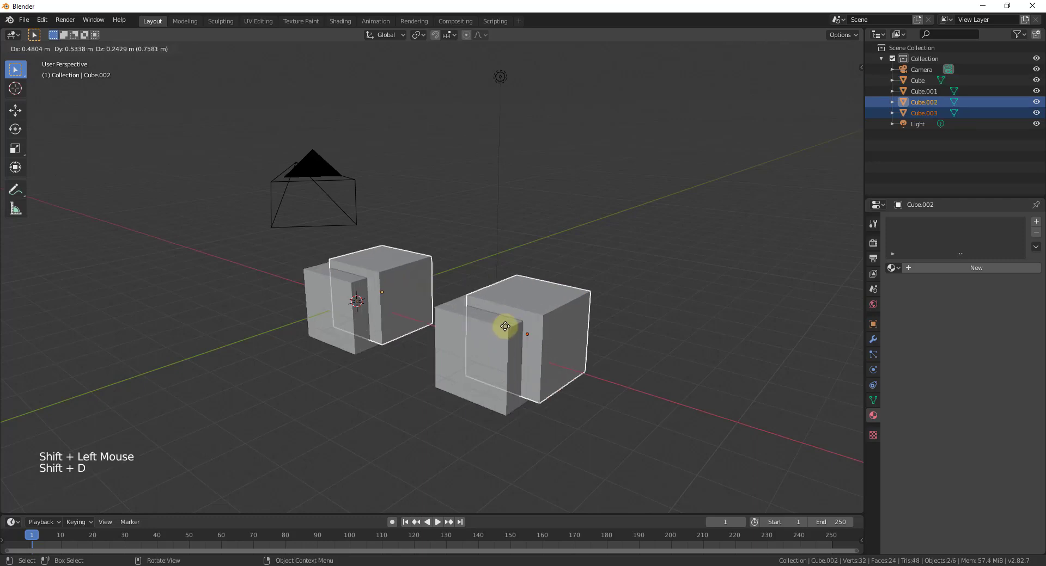
{"action": "left_click", "coordinate": [625, 288]}
- Orbit around the four cubes and select only the back-right cube
{"action": "scroll", "coordinate": [684, 289], "scroll_direction": "up", "scroll_amount": 2}
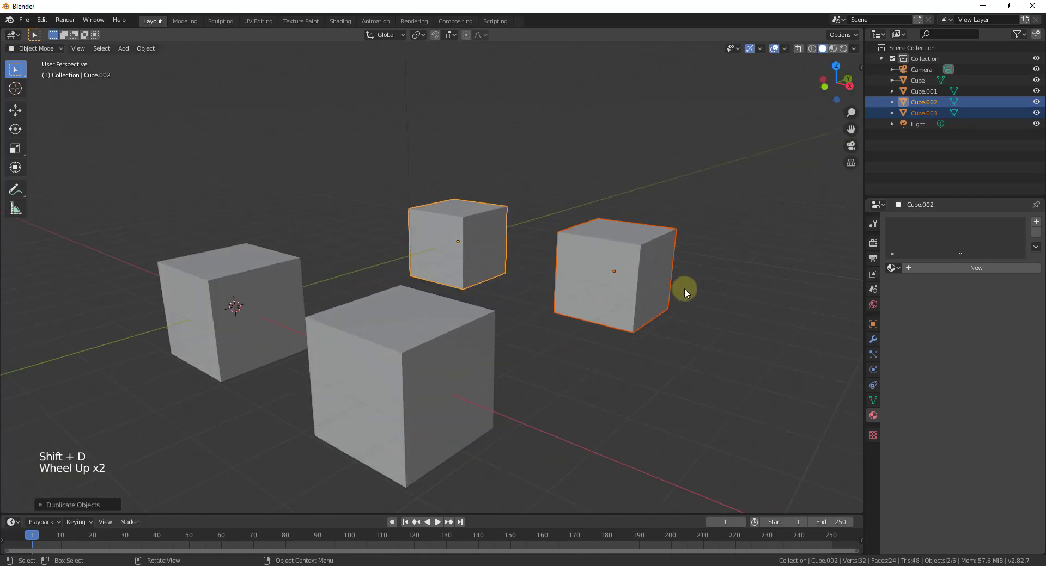
{"action": "middle_click_drag", "start_coordinate": [684, 289], "coordinate": [609, 329]}
{"action": "scroll", "coordinate": [609, 329], "scroll_direction": "up", "scroll_amount": 1}
{"action": "scroll", "coordinate": [530, 348], "scroll_direction": "down", "scroll_amount": 2}
{"action": "middle_click_drag", "start_coordinate": [530, 348], "coordinate": [494, 304]}
{"action": "key", "text": "space"}
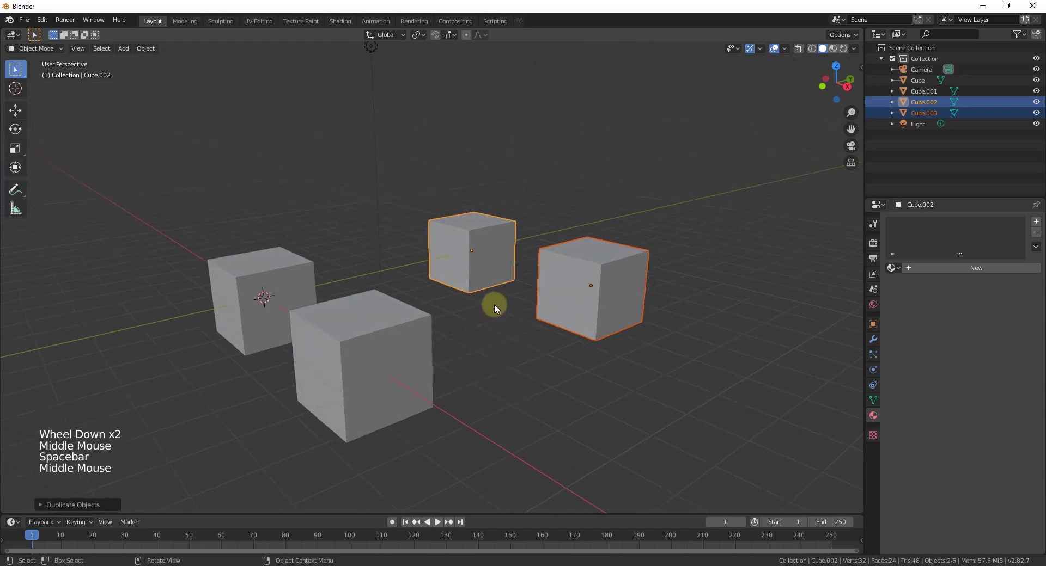
{"action": "left_click", "coordinate": [603, 294]}
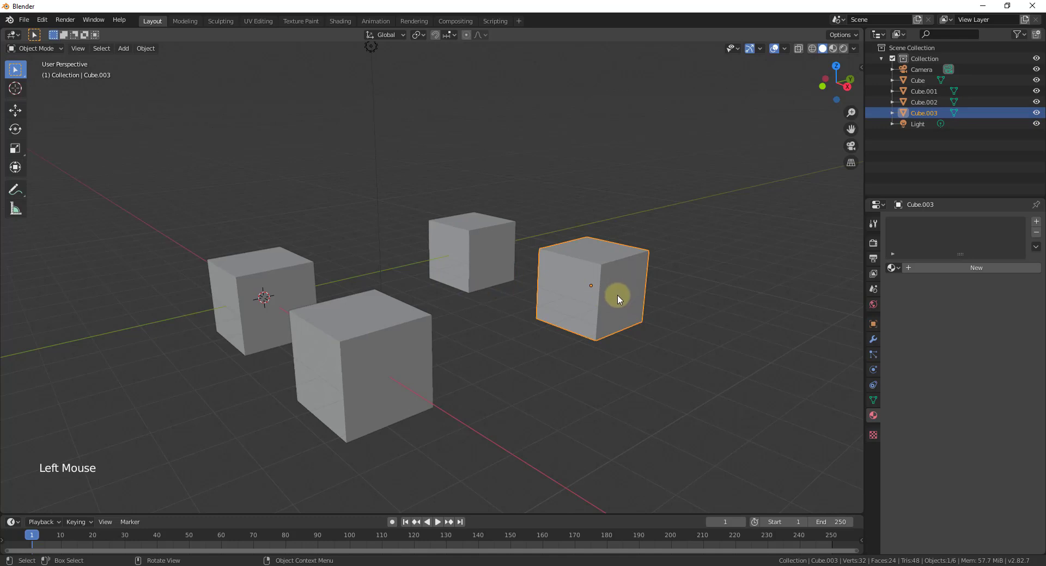
{"action": "key", "text": "Tab"}
{"action": "left_click", "coordinate": [646, 250]}
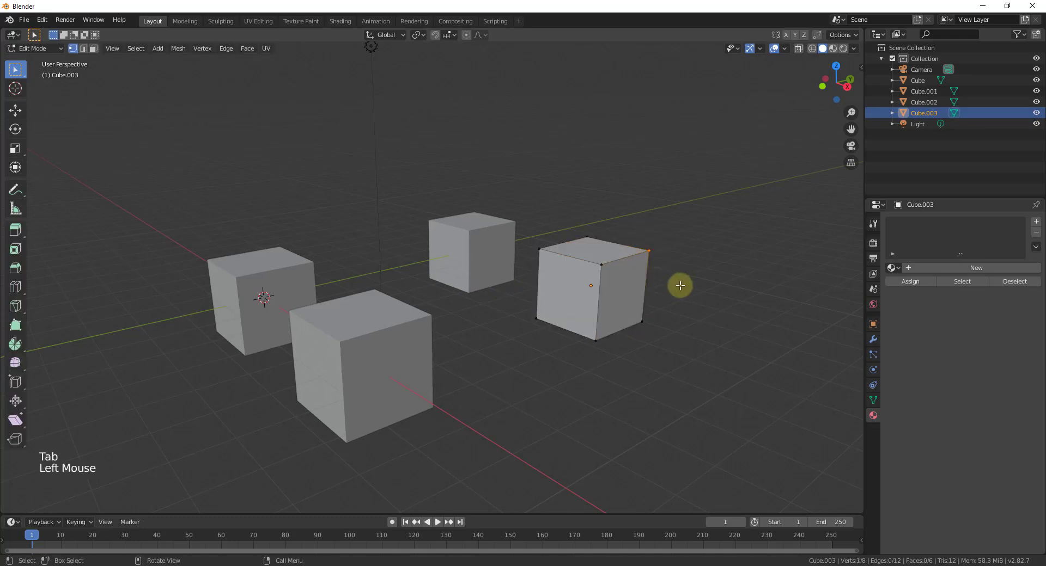
{"action": "key", "text": "g"}
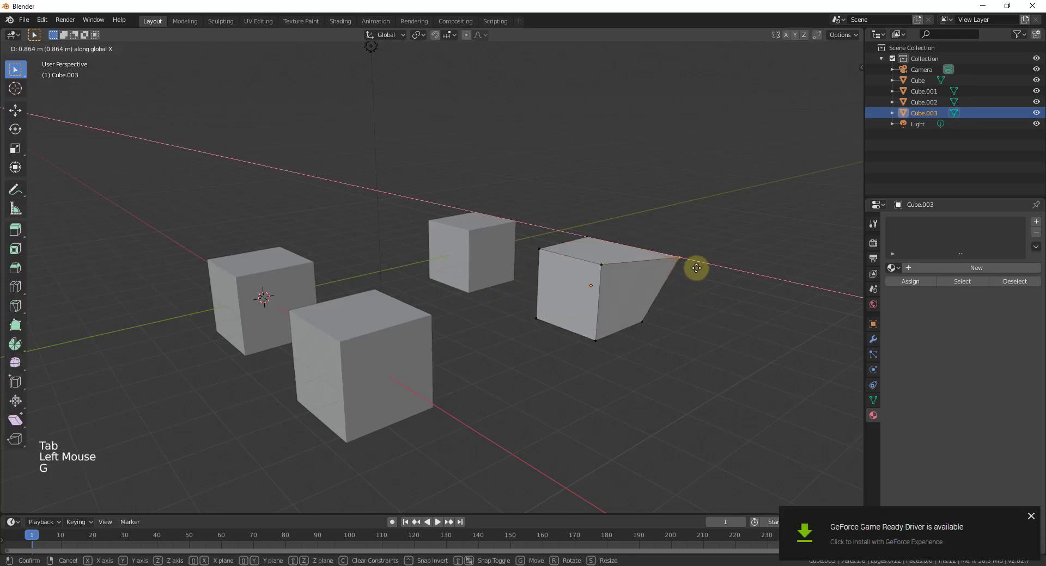
{"action": "left_click", "coordinate": [691, 270]}
{"action": "double_click", "coordinate": [593, 337]}
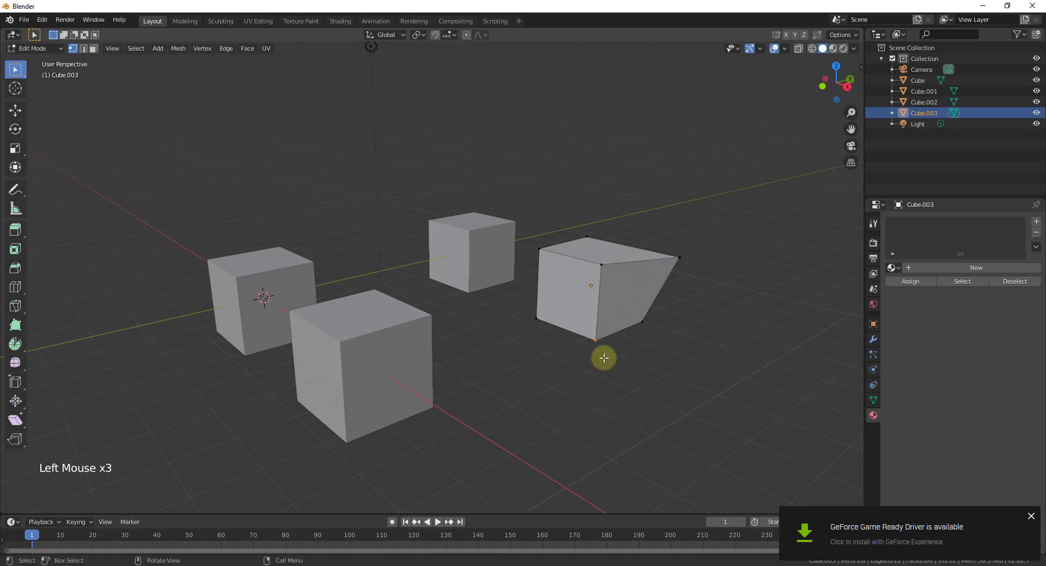
{"action": "key", "text": "g"}
{"action": "key", "text": "y"}
{"action": "left_click", "coordinate": [584, 364]}
{"action": "middle_click_drag", "start_coordinate": [712, 310], "coordinate": [610, 301]}
{"action": "left_click", "coordinate": [458, 240]}
{"action": "left_click", "coordinate": [465, 236]}
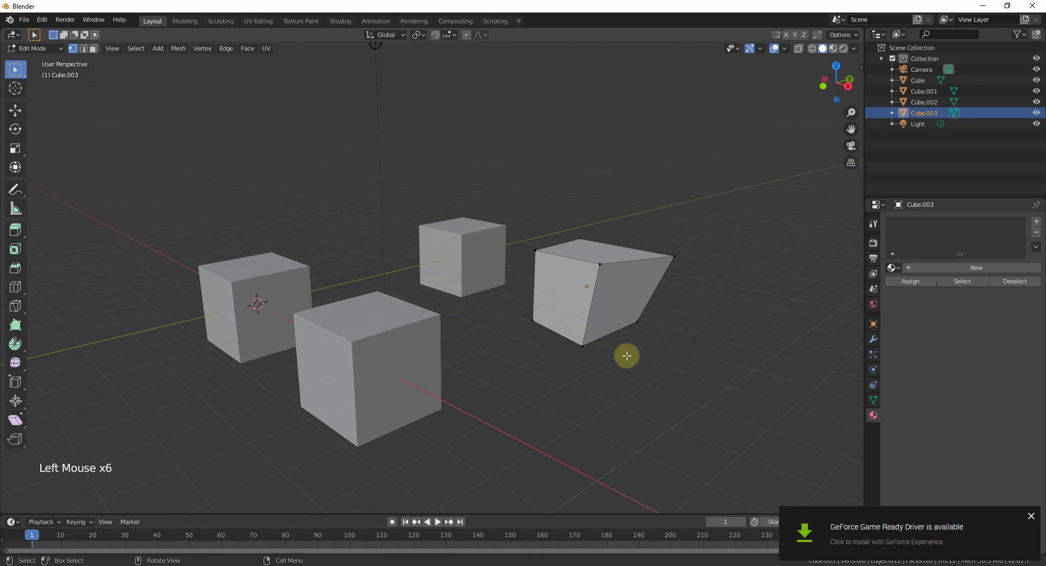
{"action": "middle_click_drag", "start_coordinate": [626, 357], "coordinate": [564, 362]}
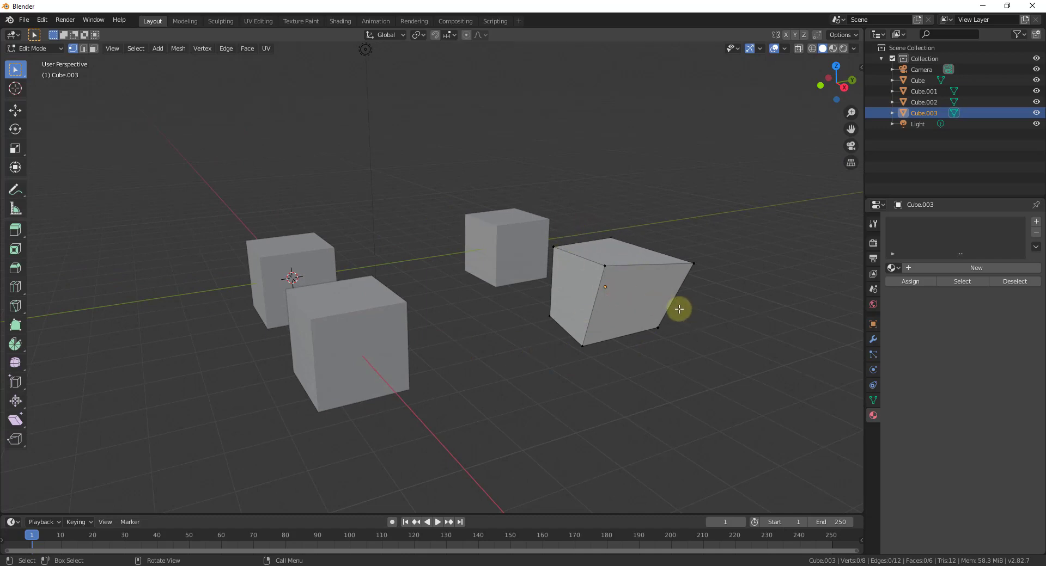
{"action": "key", "text": "ctrl"}
{"action": "key", "text": "ctrl+z"}
{"action": "key", "text": "ctrl+z"}
{"action": "key", "text": "ctrl+z"}
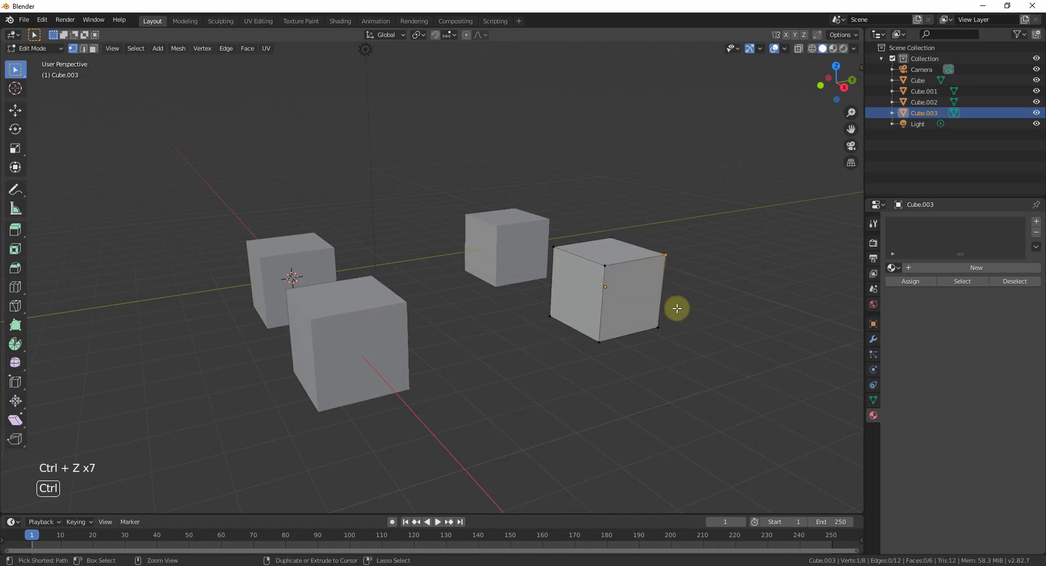
{"action": "key", "text": "space"}
{"action": "left_click", "coordinate": [690, 313]}
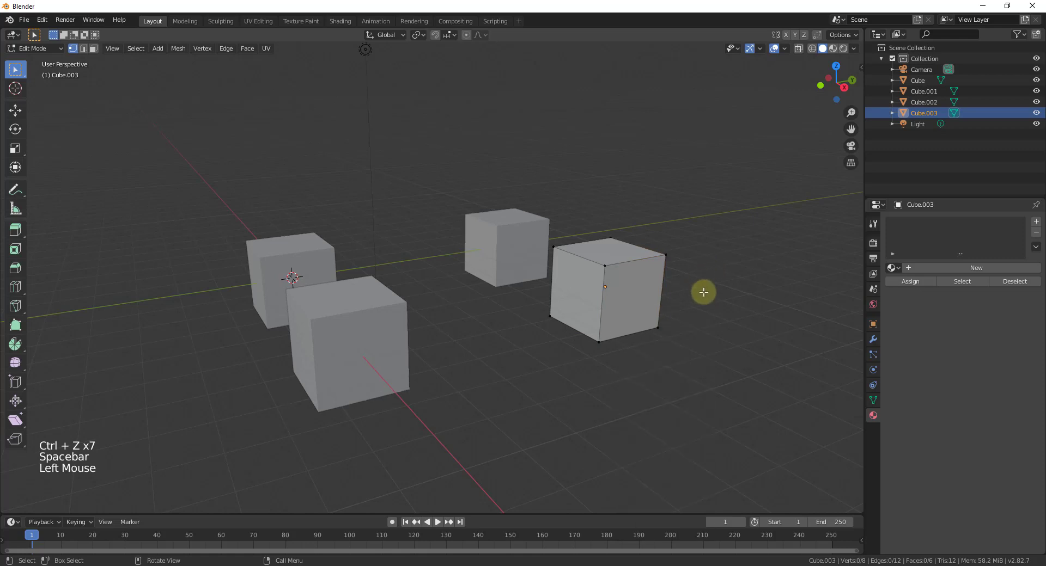
{"action": "key", "text": "Tab"}
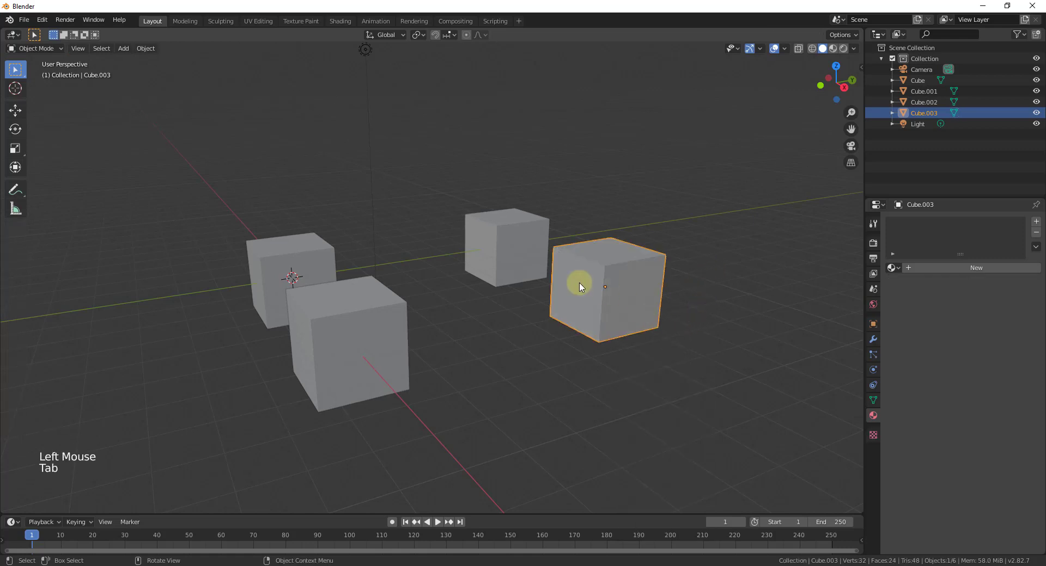
- Select all four cubes and enter multi-object Edit Mode
{"action": "middle_click_drag", "start_coordinate": [581, 287], "coordinate": [583, 292]}
{"action": "left_click", "coordinate": [502, 246], "text": "shift"}
{"action": "left_click", "coordinate": [315, 272], "text": "shift"}
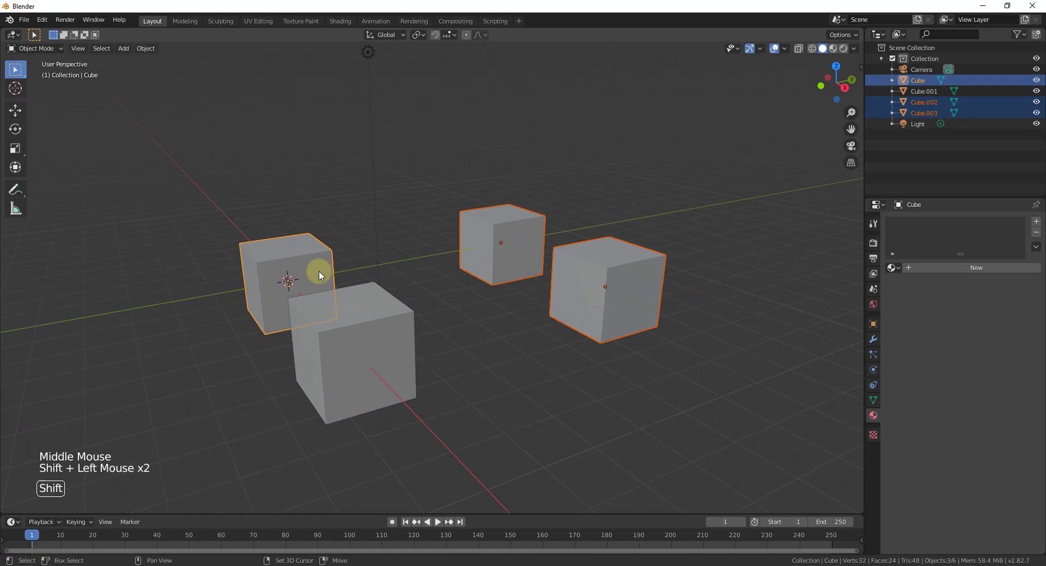
{"action": "left_click", "coordinate": [353, 349], "text": "shift"}
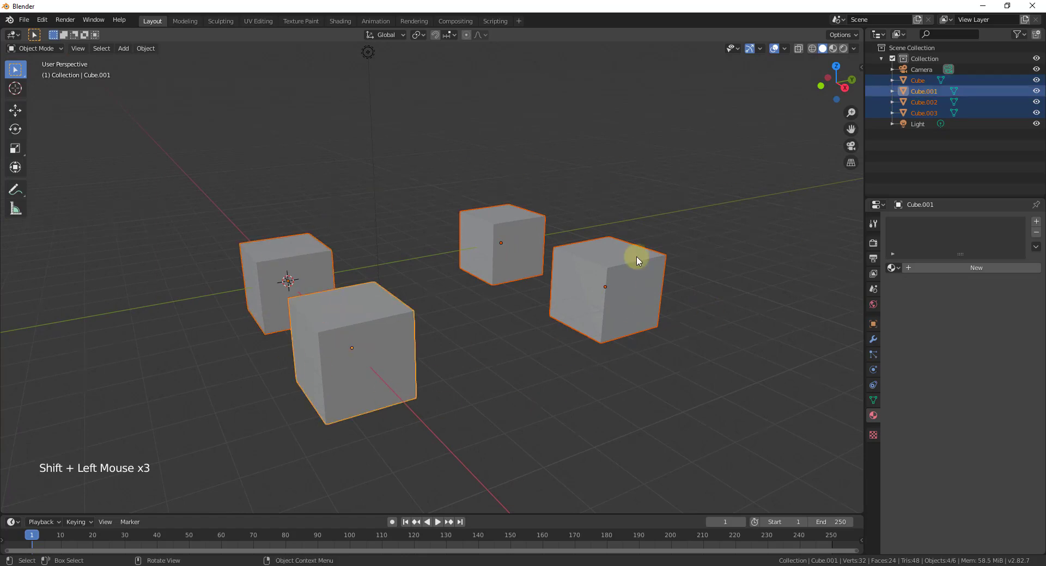
{"action": "key", "text": "Tab"}
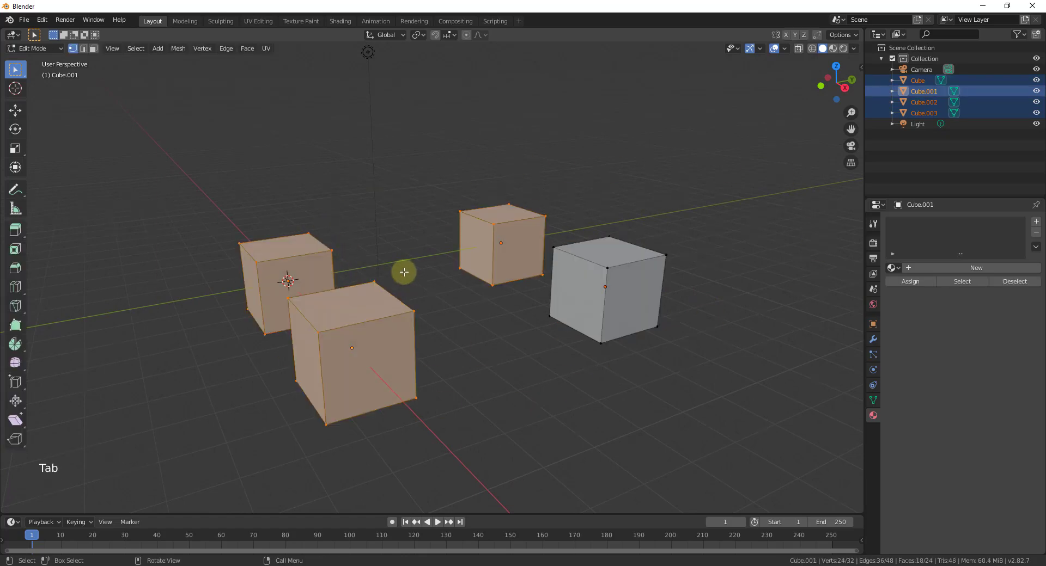
- Cancel a trial Z move of four top vertices, then select the front cube's top face in face mode
{"action": "left_click", "coordinate": [374, 279]}
{"action": "left_click", "coordinate": [509, 206], "text": "shift"}
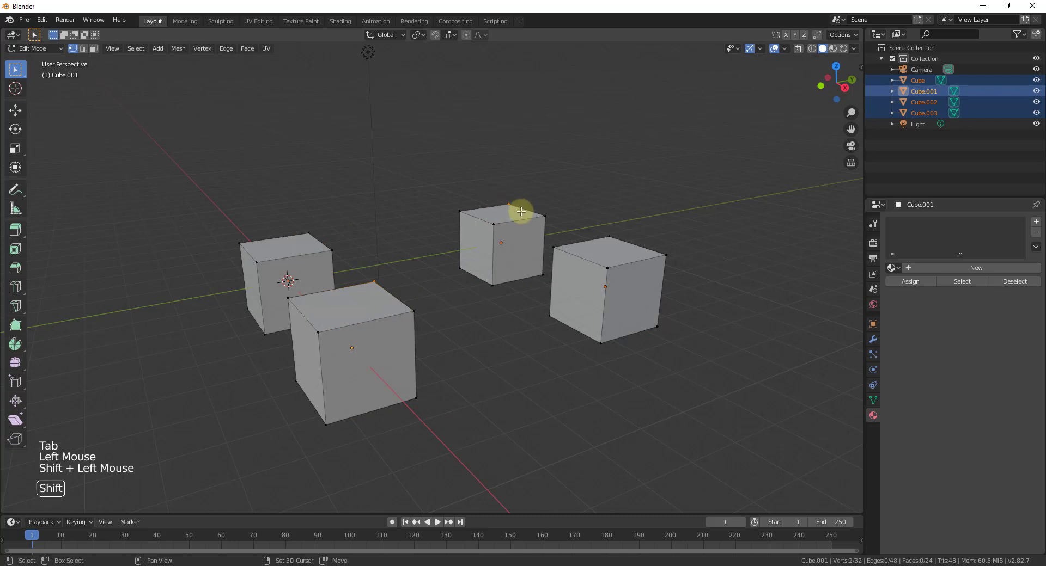
{"action": "left_click", "coordinate": [665, 254], "text": "shift"}
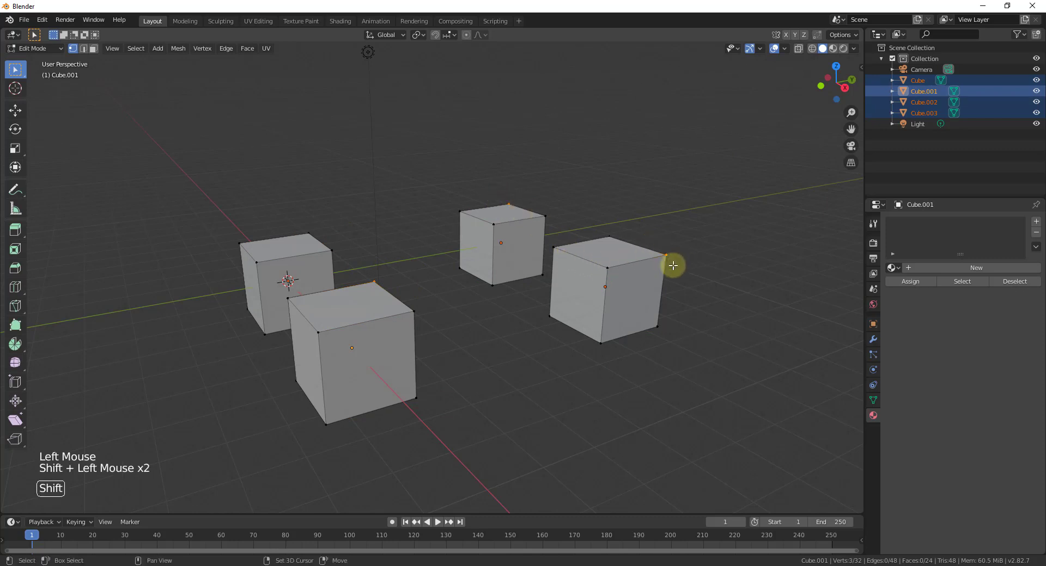
{"action": "left_click", "coordinate": [330, 245], "text": "shift"}
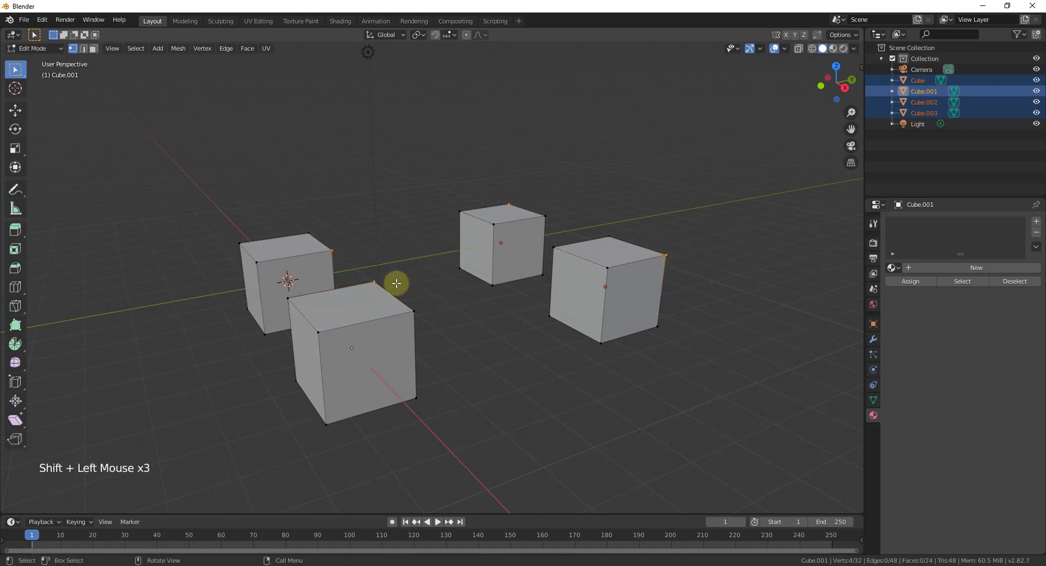
{"action": "key", "text": "g"}
{"action": "key", "text": "z"}
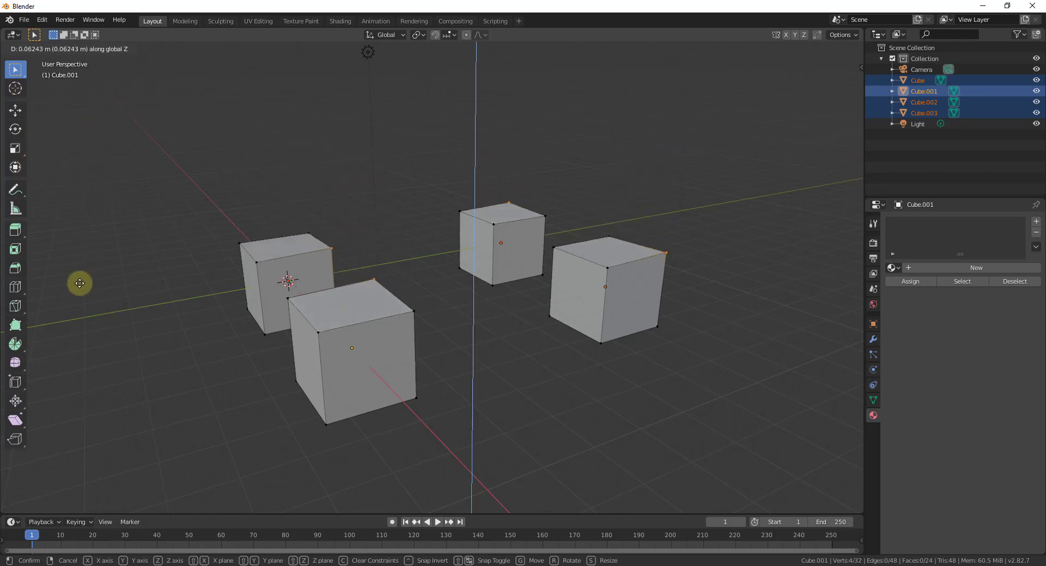
{"action": "right_click", "coordinate": [95, 278]}
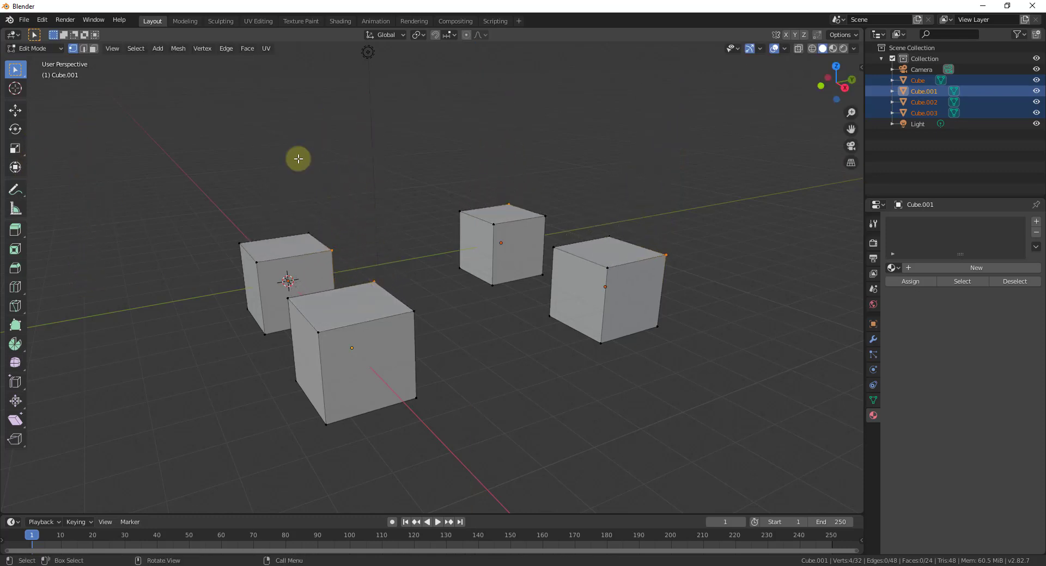
{"action": "key", "text": "3"}
{"action": "left_click", "coordinate": [350, 310], "text": "shift"}
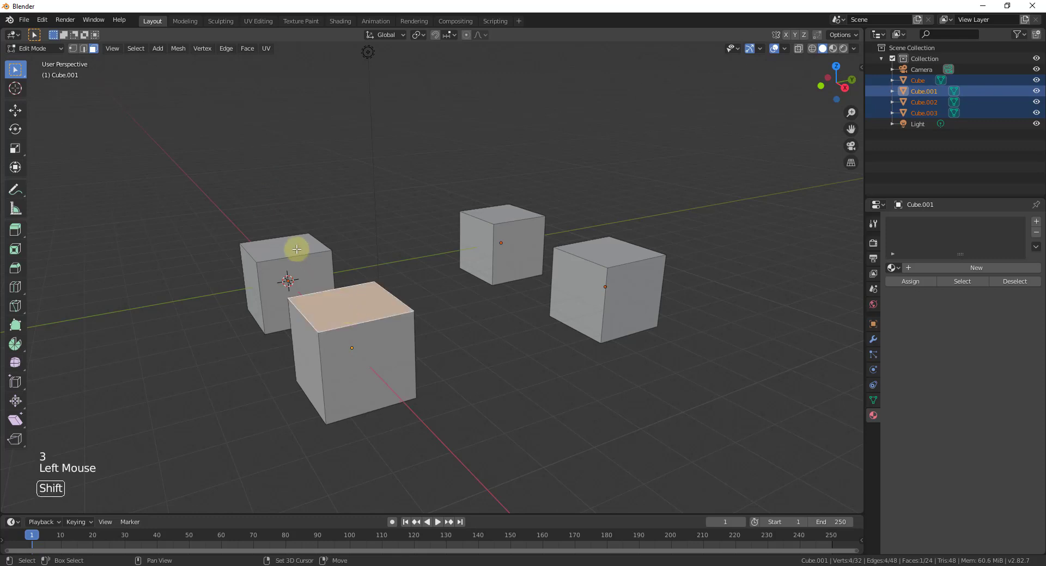
- Add the other three top faces and inset all four
{"action": "left_click", "coordinate": [297, 249], "text": "shift"}
{"action": "left_click", "coordinate": [502, 210], "text": "shift"}
{"action": "left_click", "coordinate": [611, 255], "text": "shift"}
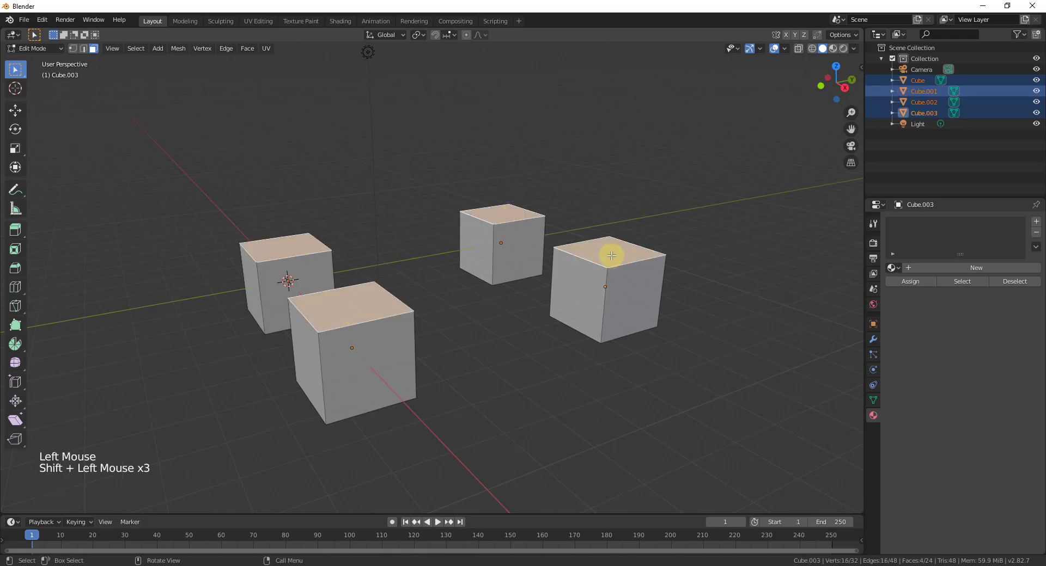
{"action": "key", "text": "i"}
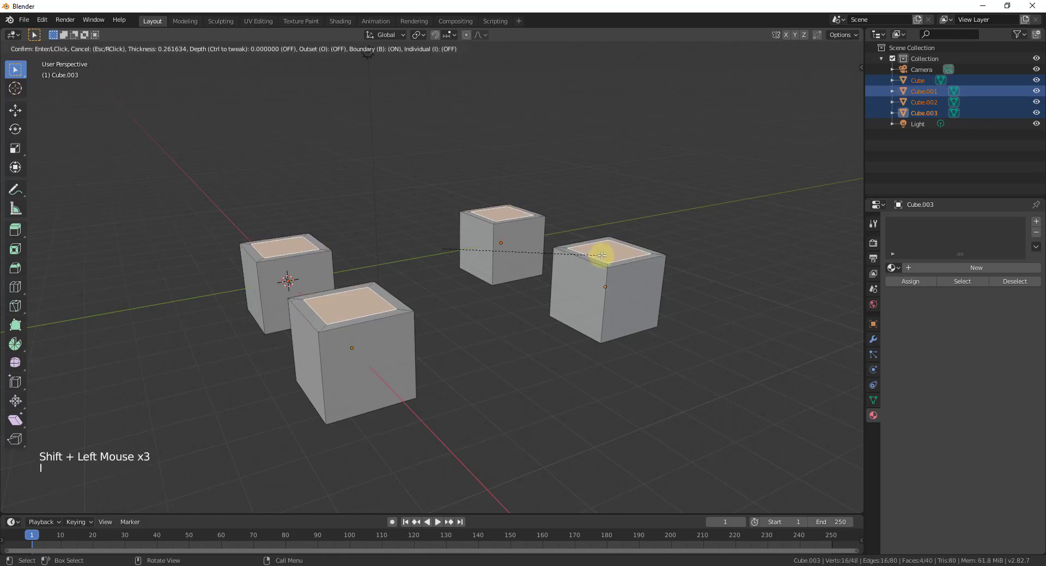
{"action": "left_click", "coordinate": [601, 255]}
- Select the front faces of several cubes and inset them
{"action": "middle_click_drag", "start_coordinate": [591, 261], "coordinate": [574, 327]}
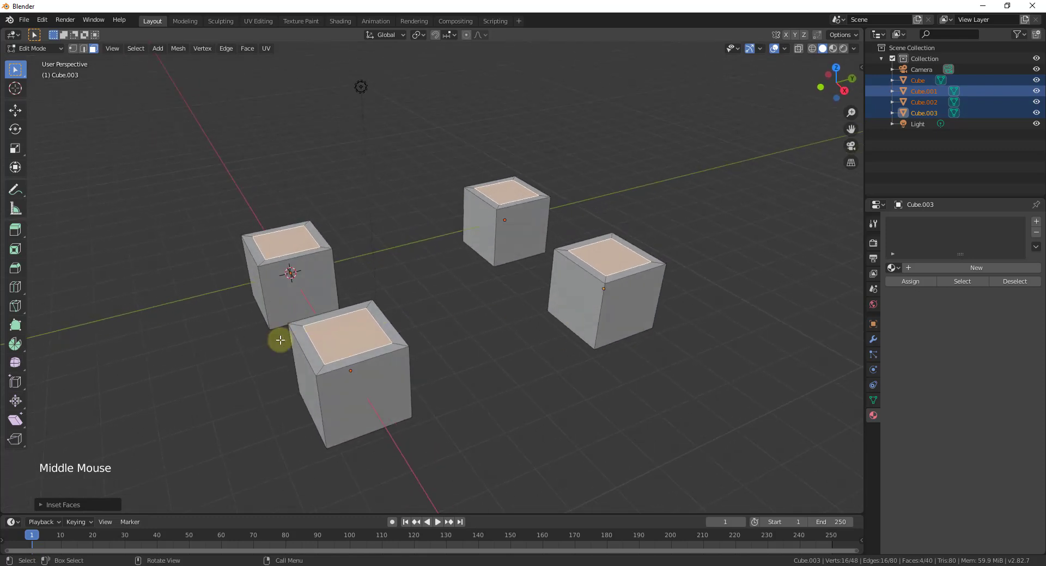
{"action": "left_click", "coordinate": [358, 384]}
{"action": "left_click", "coordinate": [303, 284], "text": "shift"}
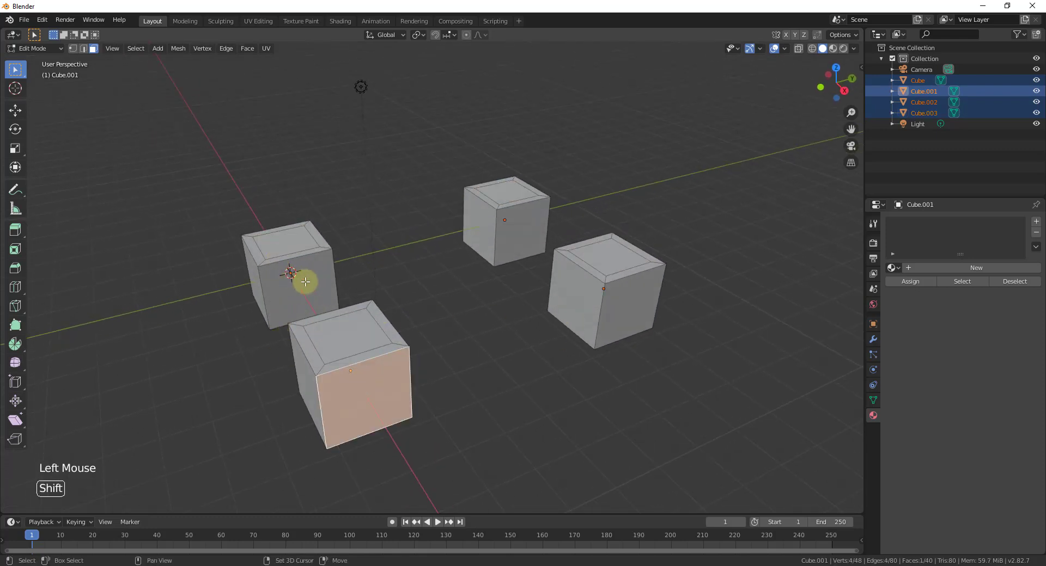
{"action": "key", "text": "i"}
{"action": "left_click", "coordinate": [448, 345]}
- Reselect the four top faces and extrude them down into the cubes
{"action": "left_click", "coordinate": [283, 245]}
{"action": "left_click", "coordinate": [345, 322], "text": "shift"}
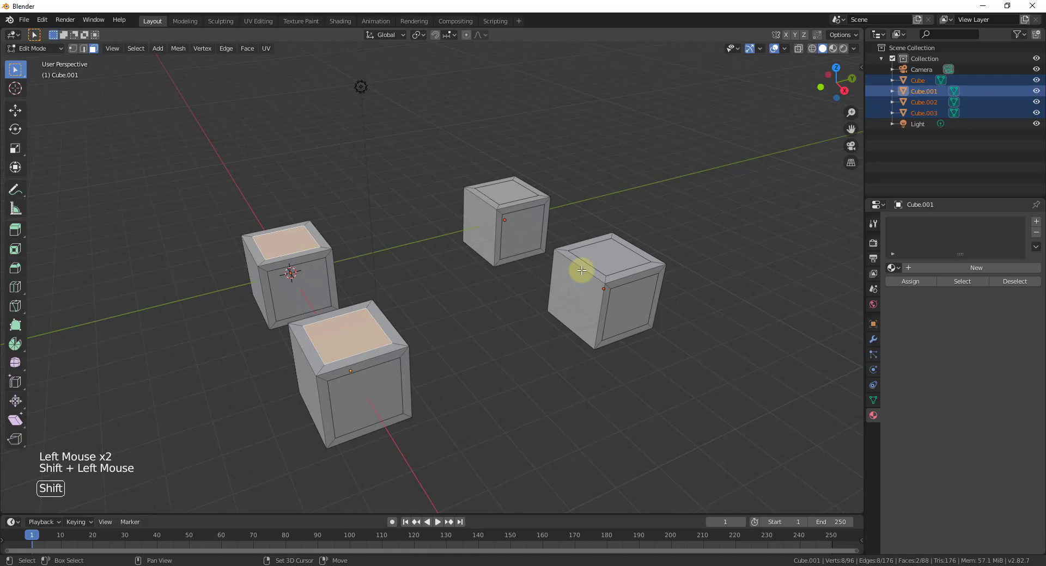
{"action": "left_click", "coordinate": [579, 264], "text": "shift"}
{"action": "left_click", "coordinate": [513, 192], "text": "shift"}
{"action": "key", "text": "e"}
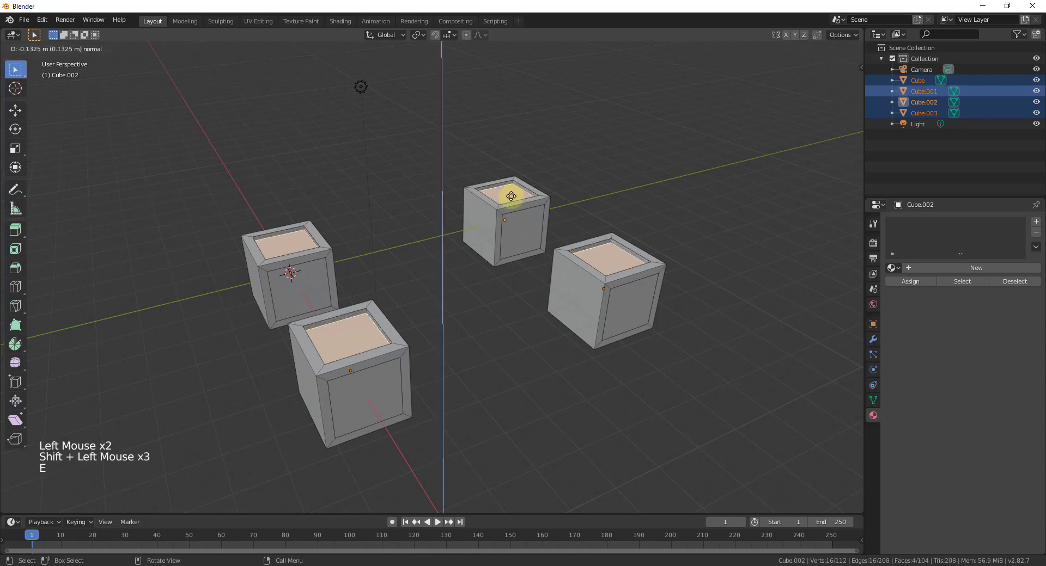
{"action": "left_click", "coordinate": [509, 197]}
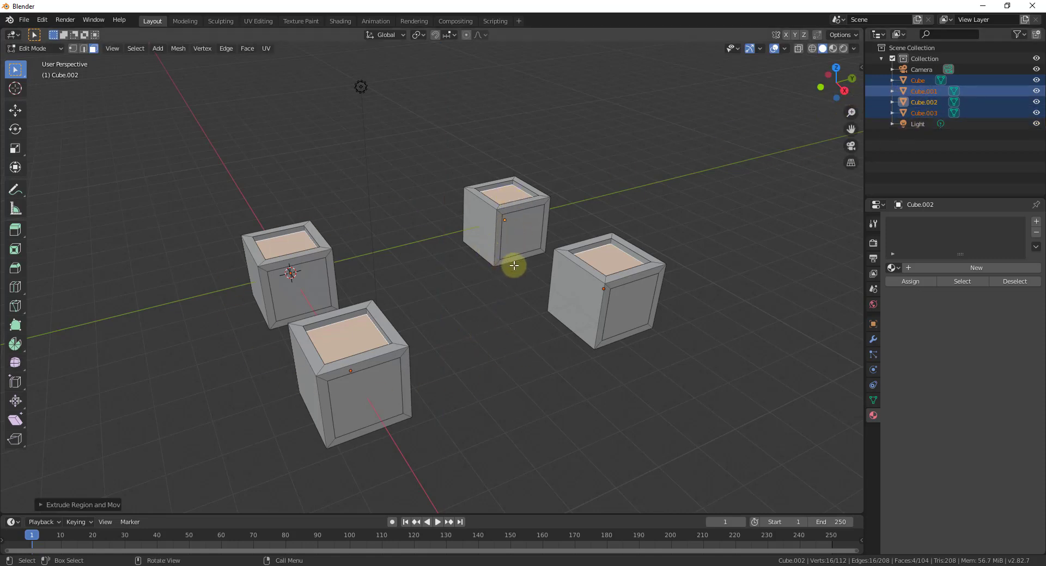
- Select the front cube's front face and the other cubes' side faces
{"action": "middle_click_drag", "start_coordinate": [582, 268], "coordinate": [452, 407]}
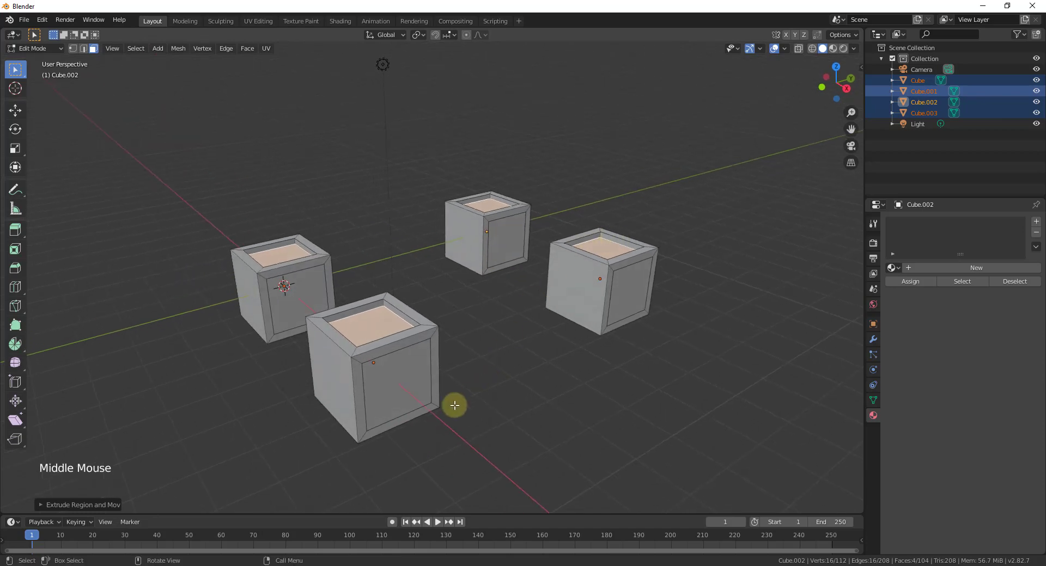
{"action": "left_click", "coordinate": [402, 380]}
{"action": "left_click", "coordinate": [629, 289], "text": "shift"}
{"action": "left_click", "coordinate": [507, 231], "text": "shift"}
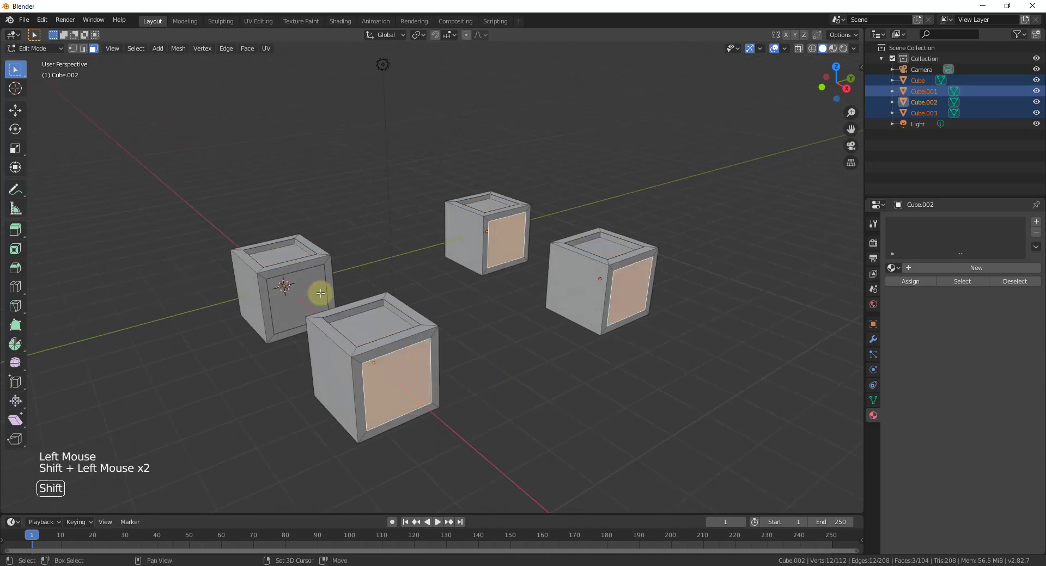
{"action": "left_click", "coordinate": [319, 293], "text": "shift"}
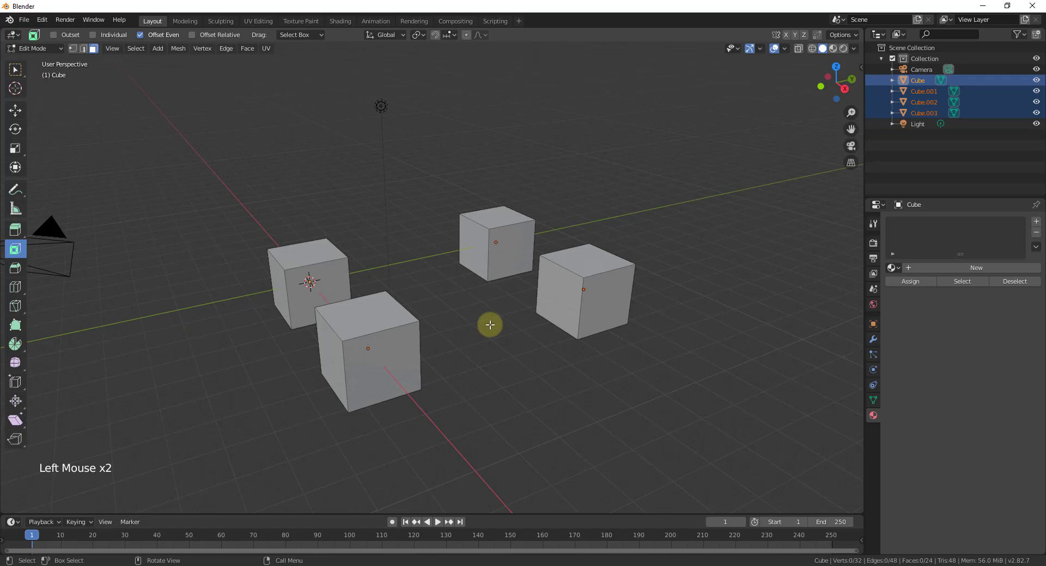
- Leave the Pivot Point options unchanged, clear the face selection and return to box selection
{"action": "left_click", "coordinate": [419, 36]}
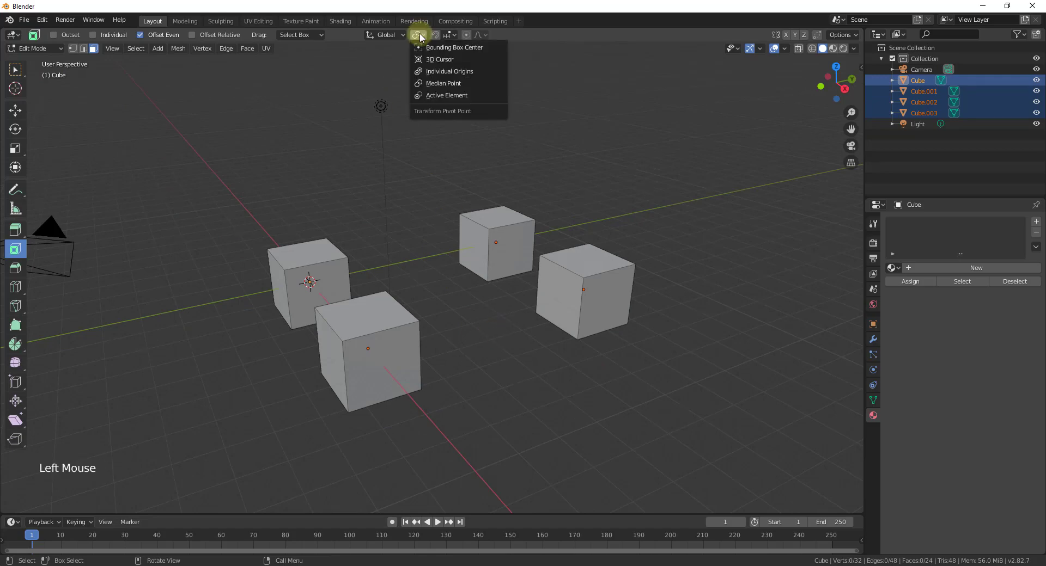
{"action": "left_click", "coordinate": [461, 277]}
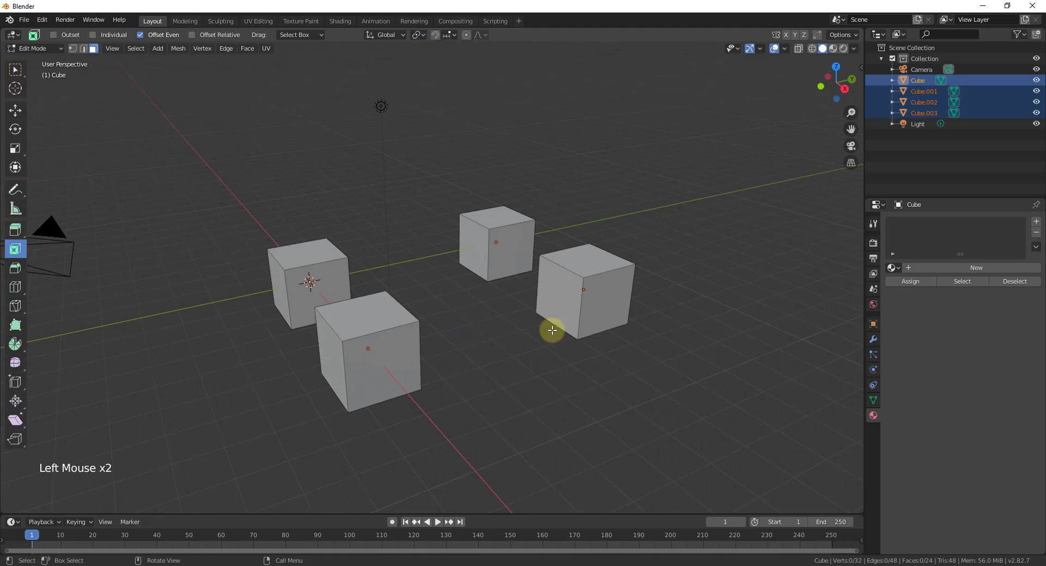
{"action": "middle_click_drag", "start_coordinate": [554, 329], "coordinate": [539, 359]}
{"action": "left_click", "coordinate": [301, 252]}
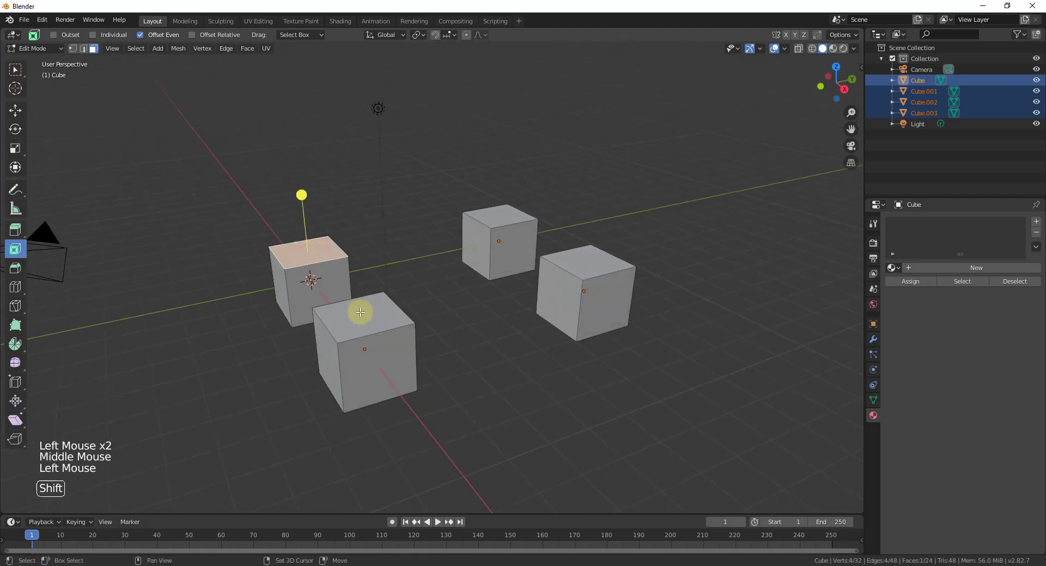
{"action": "left_click", "coordinate": [535, 281], "text": "shift"}
{"action": "left_click", "coordinate": [415, 241]}
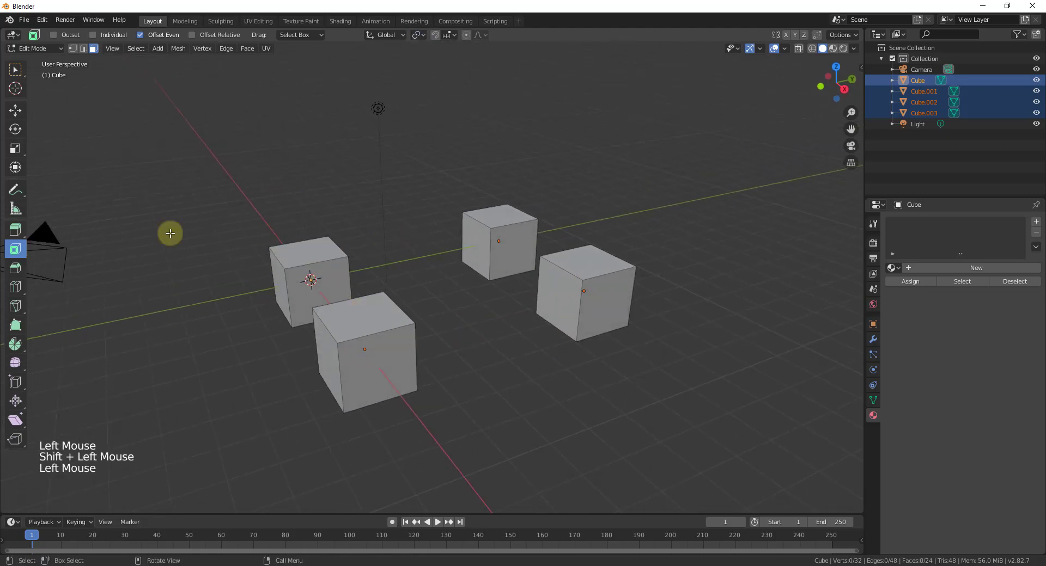
{"action": "left_click", "coordinate": [15, 69]}
- Select the top face of each of the four cubes and try scaling them
{"action": "left_click", "coordinate": [300, 246]}
{"action": "left_click", "coordinate": [361, 313], "text": "shift"}
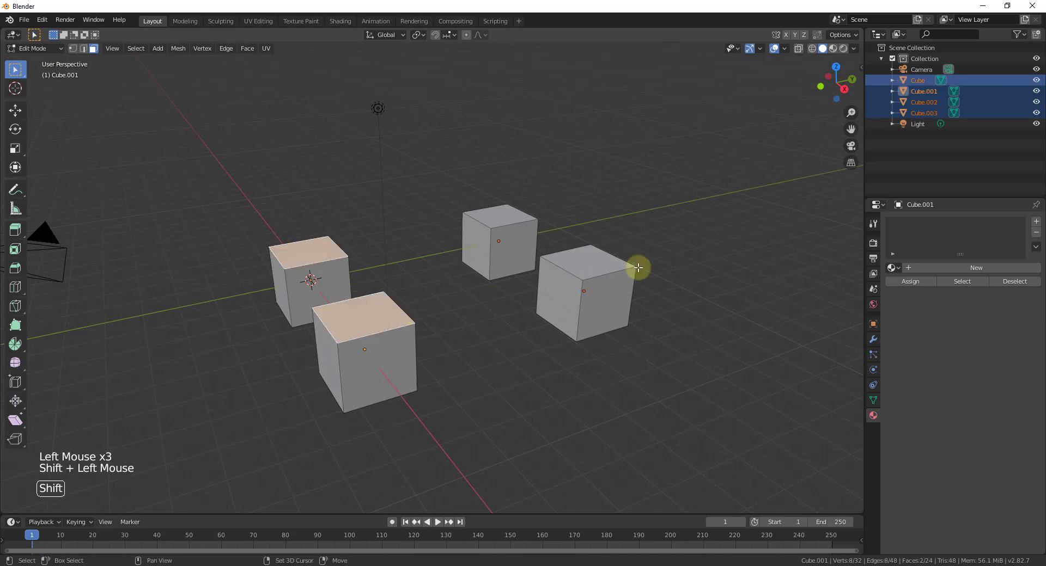
{"action": "left_click", "coordinate": [592, 256], "text": "shift"}
{"action": "left_click", "coordinate": [502, 221], "text": "shift"}
{"action": "key", "text": "s"}
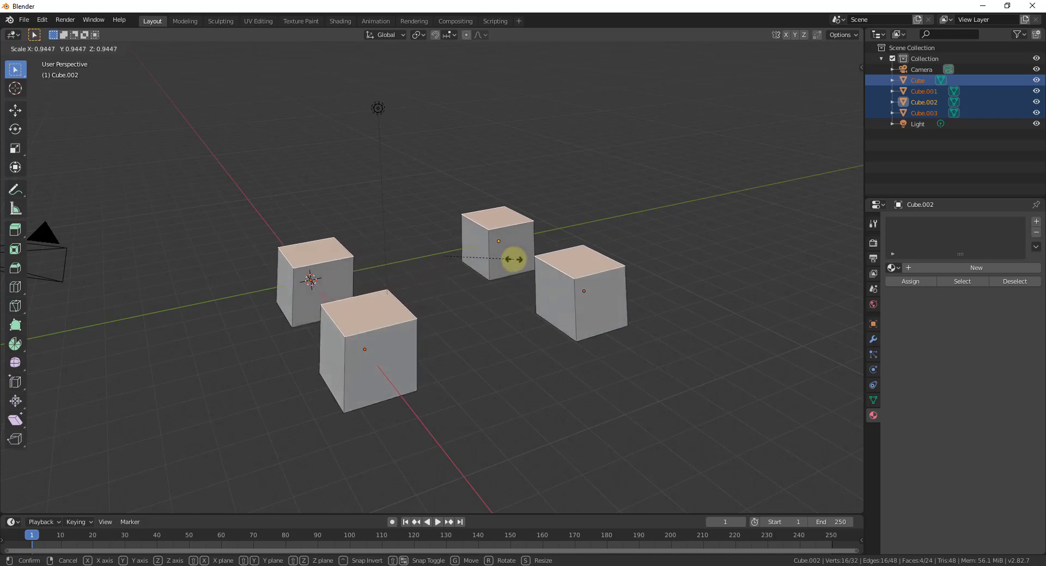
{"action": "left_click", "coordinate": [515, 259]}
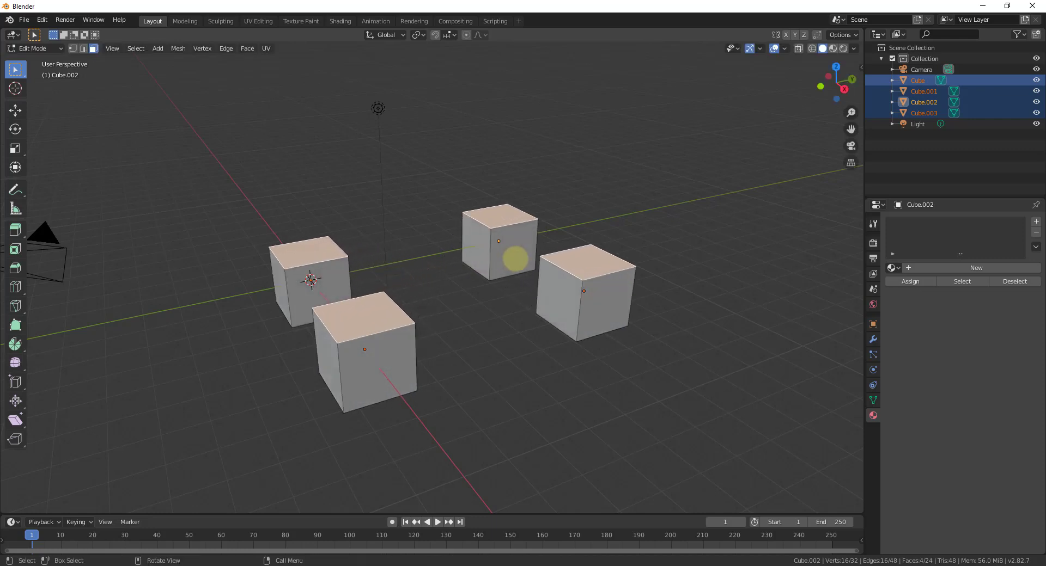
- Scale the four top faces to 0.658 about Individual Origins, cancelling an extra Z-only scale
{"action": "left_click", "coordinate": [419, 36]}
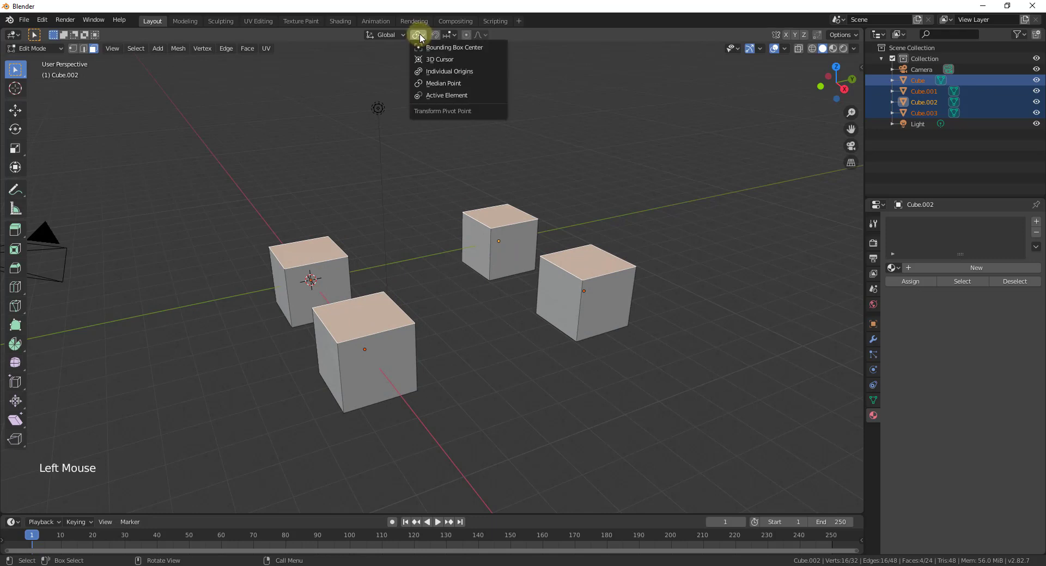
{"action": "left_click", "coordinate": [433, 72]}
{"action": "key", "text": "s"}
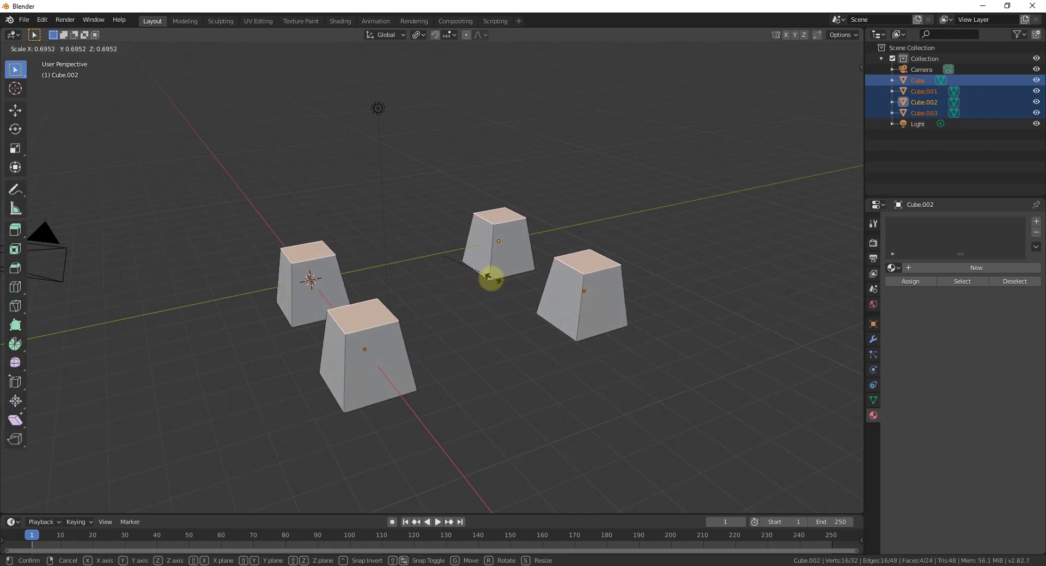
{"action": "left_click", "coordinate": [490, 278]}
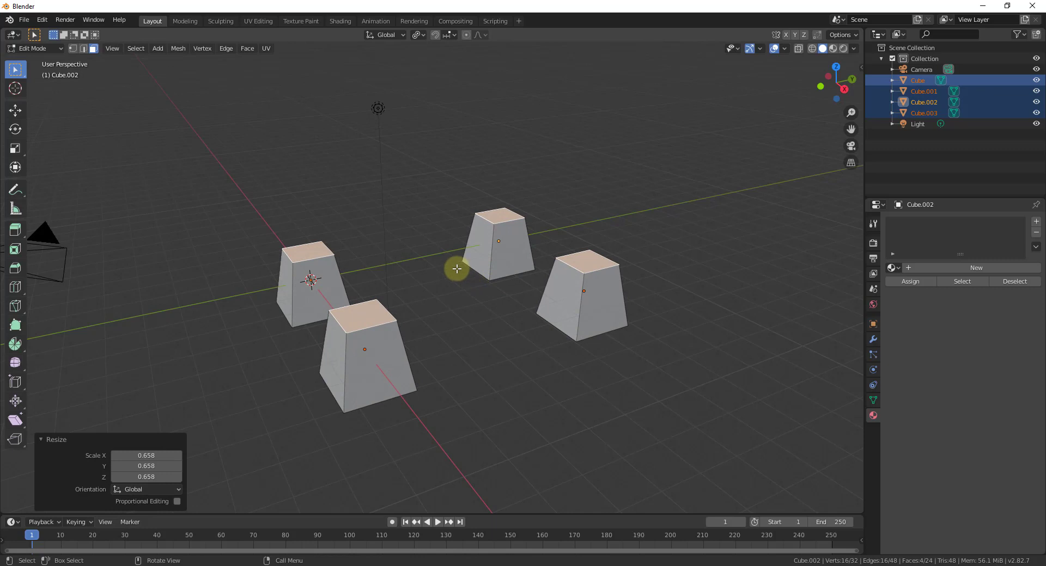
{"action": "key", "text": "s"}
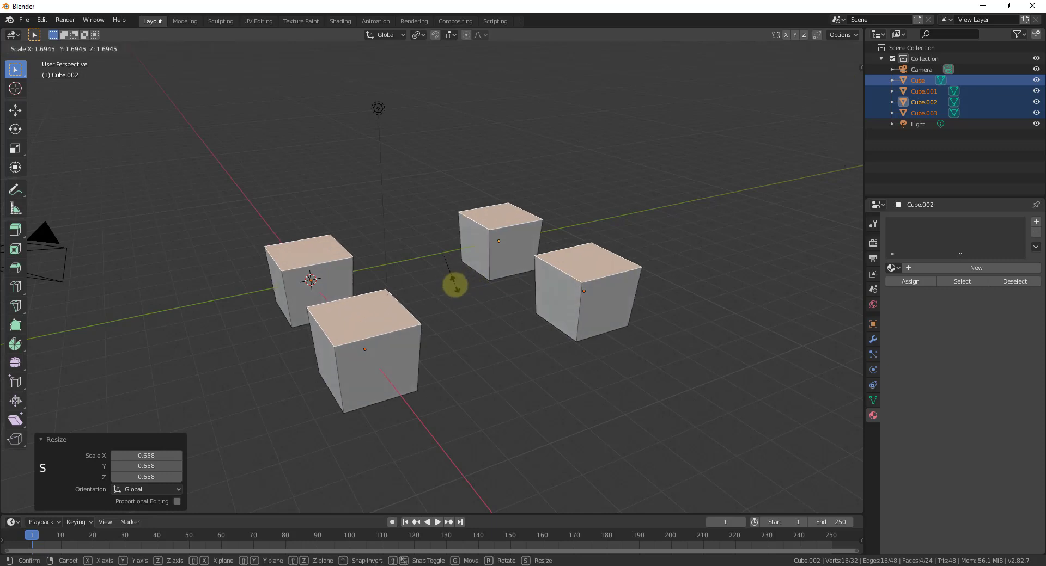
{"action": "key", "text": "z"}
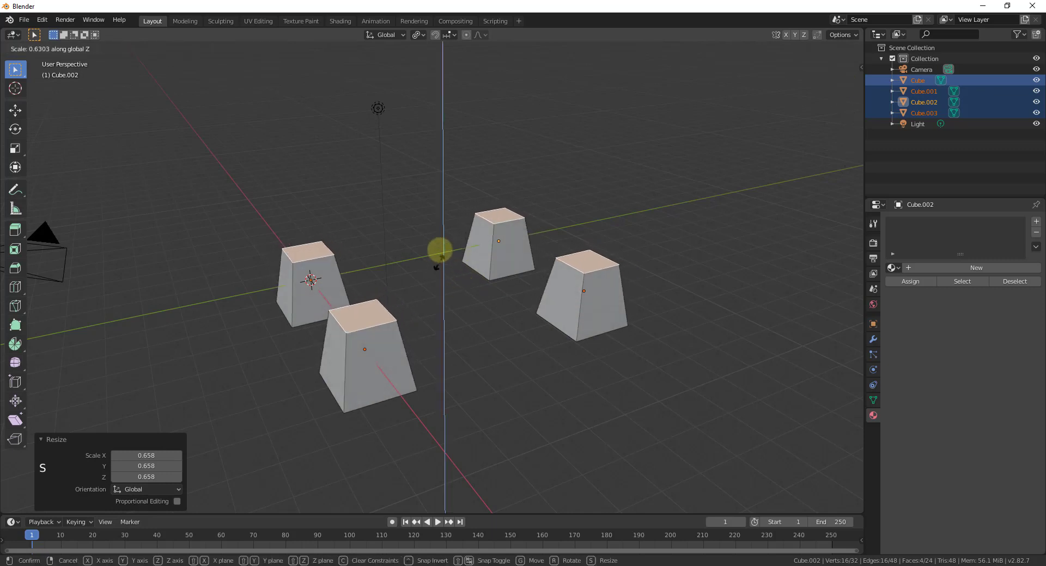
{"action": "key", "text": "Escape"}
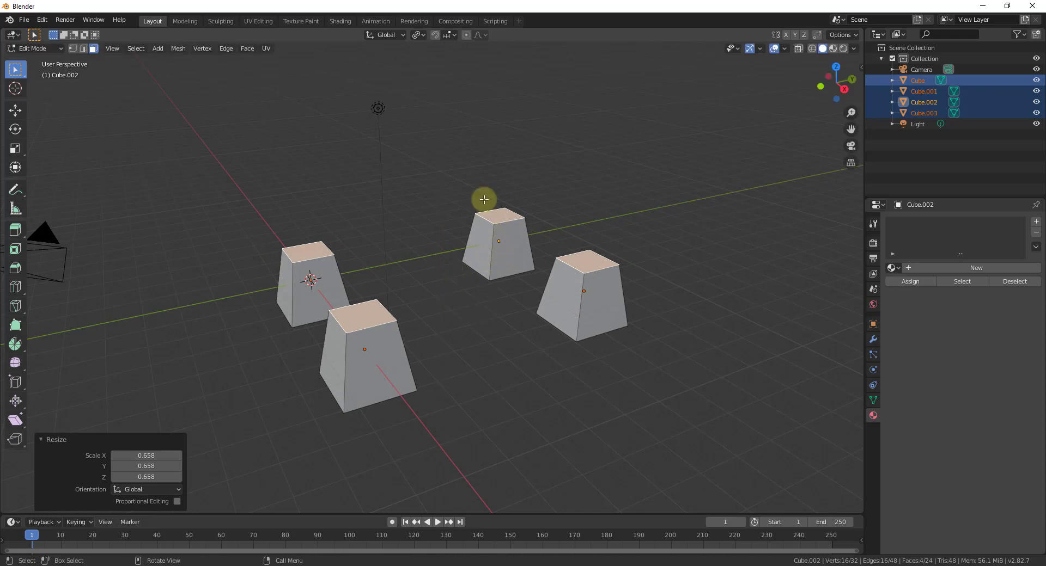
{"action": "left_click", "coordinate": [416, 36]}
- Inset the four tapered top faces by 0.2188 m and extrude them down 0.128 m
{"action": "key", "text": "i"}
{"action": "left_click", "coordinate": [582, 258]}
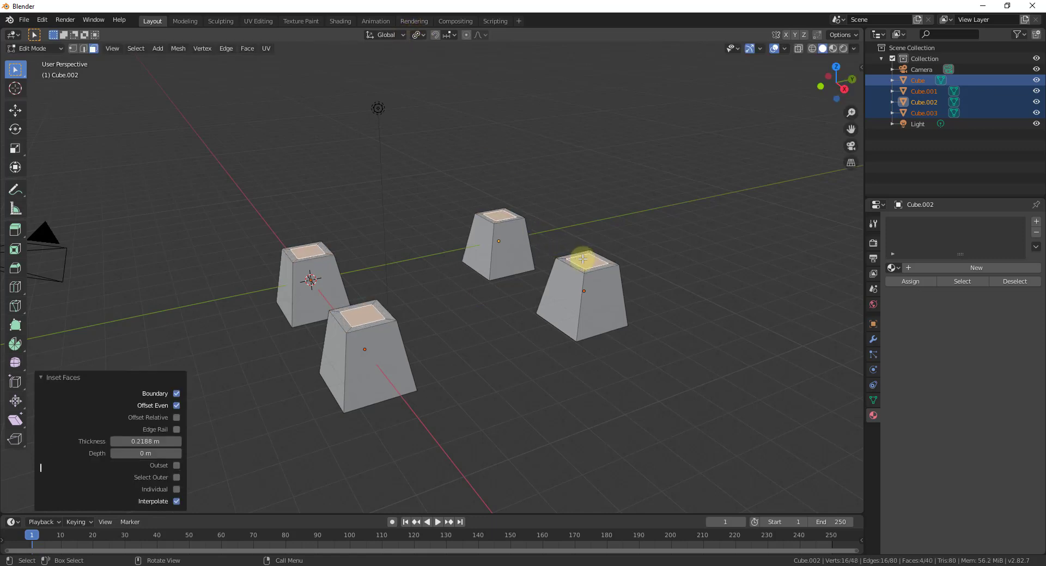
{"action": "key", "text": "e"}
{"action": "left_click", "coordinate": [581, 262]}
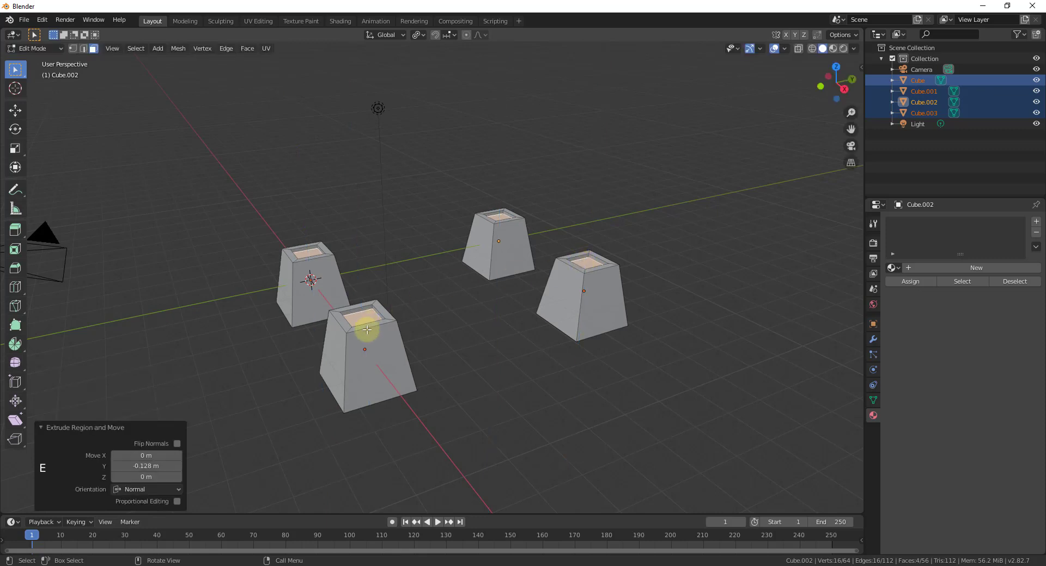